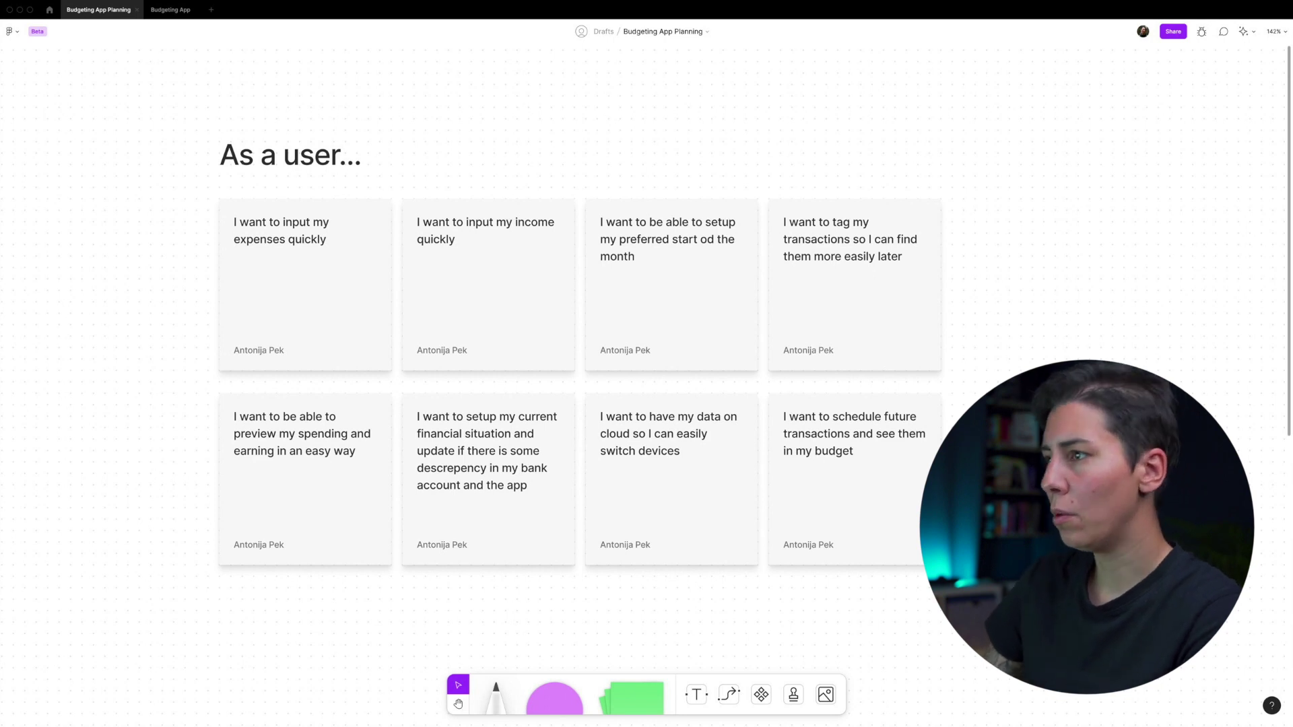
pyautogui.scroll(-3, 591, 124)
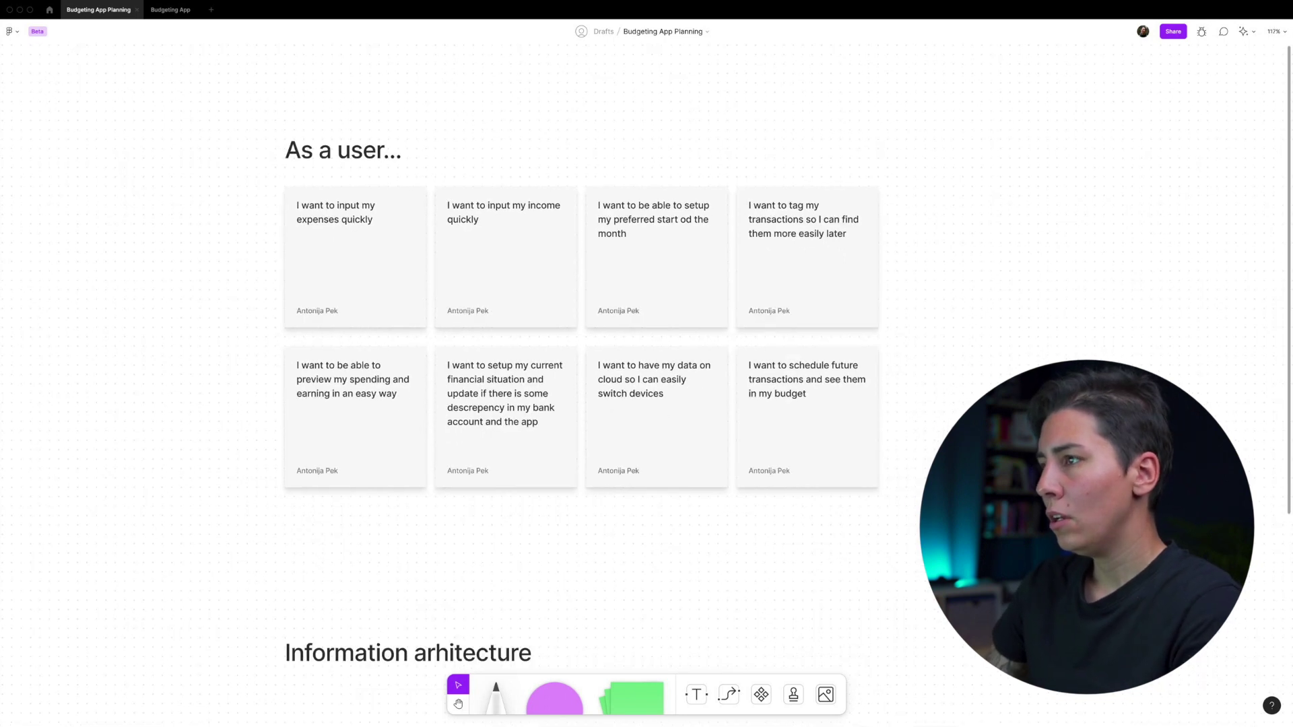
pyautogui.hscroll(-2, 588, 431)
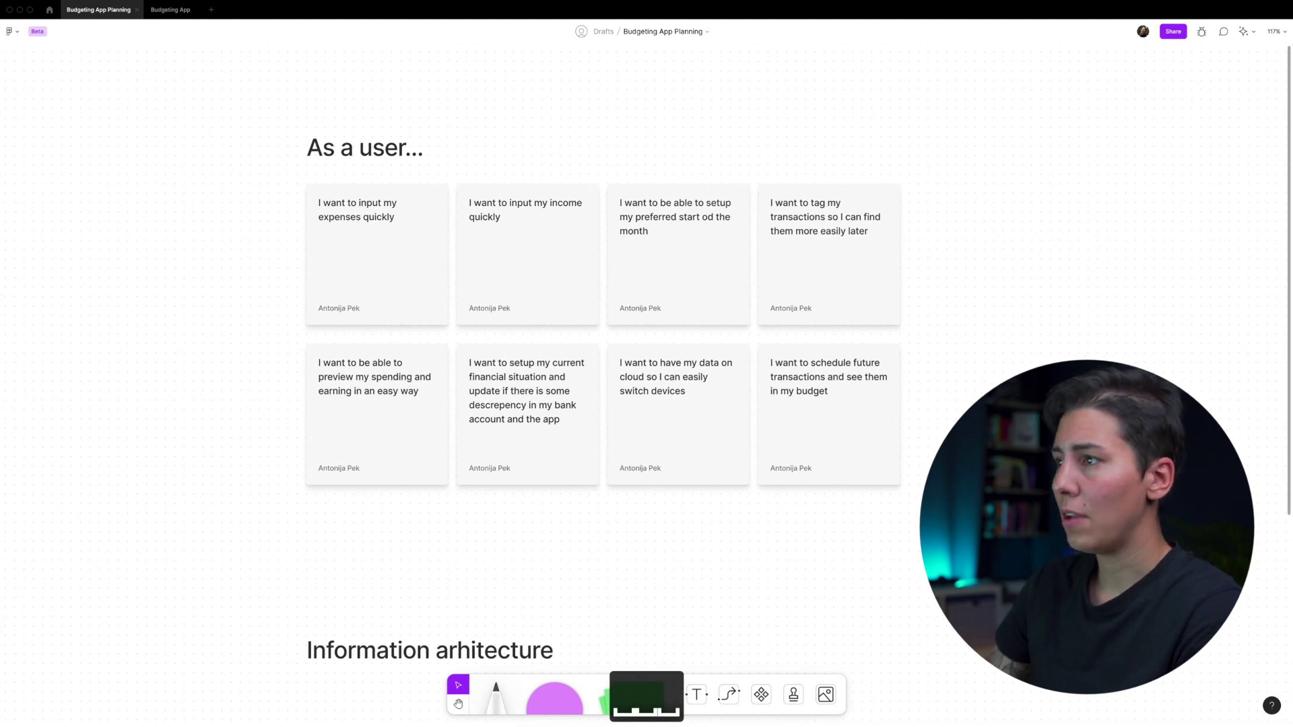
pyautogui.scroll(2, 605, 431)
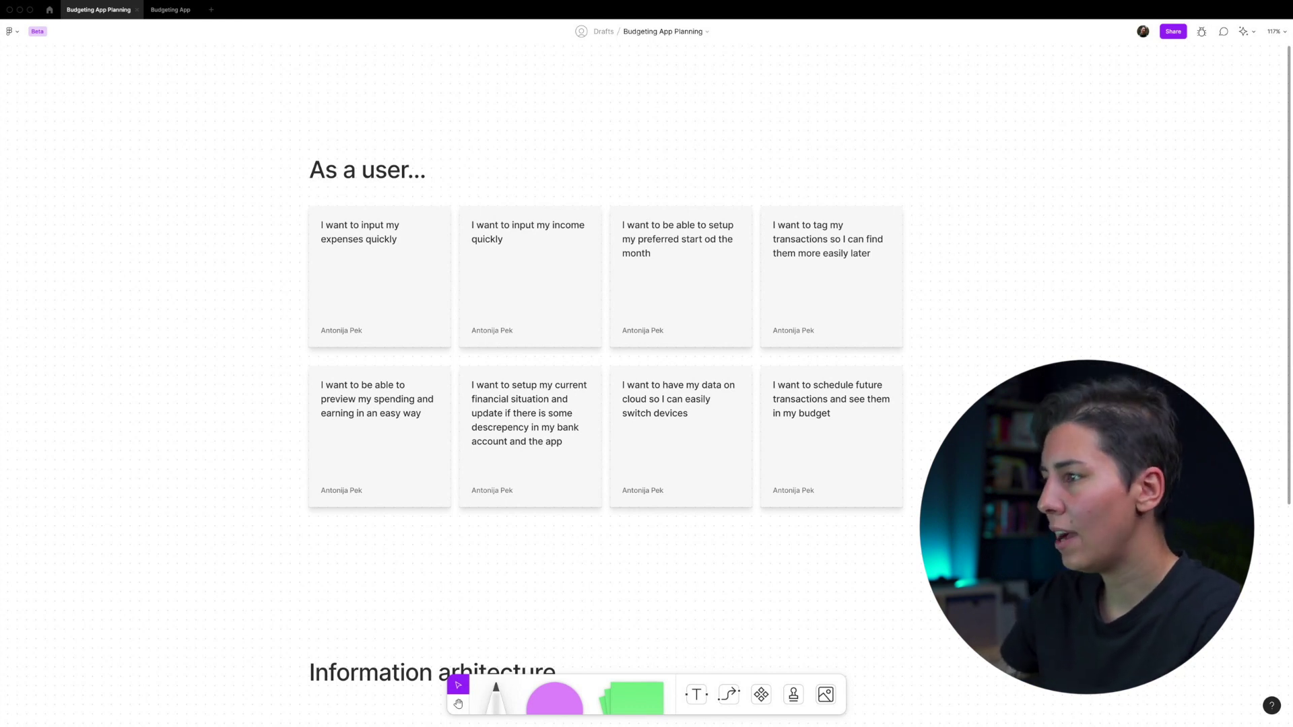
pyautogui.scroll(2, 598, 327)
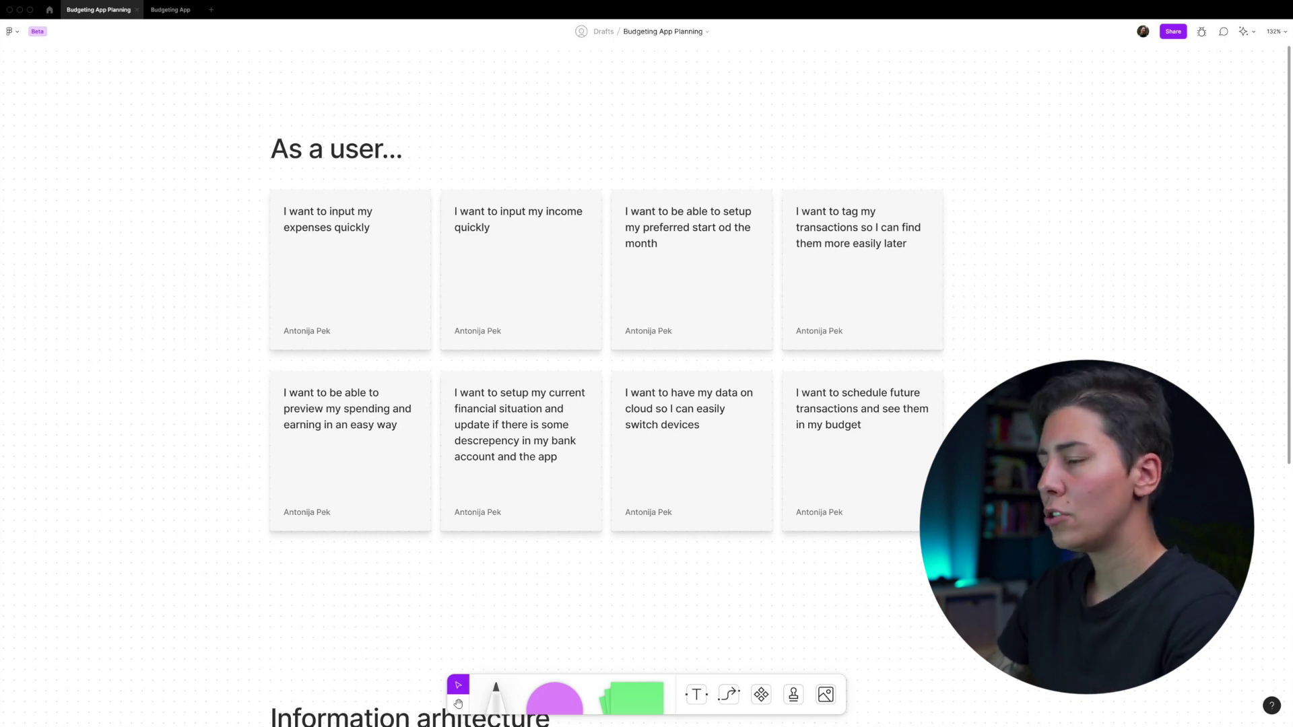
# - Bring the information architecture diagram into view and inspect its Categories section
pyautogui.scroll(-10, 646, 377)
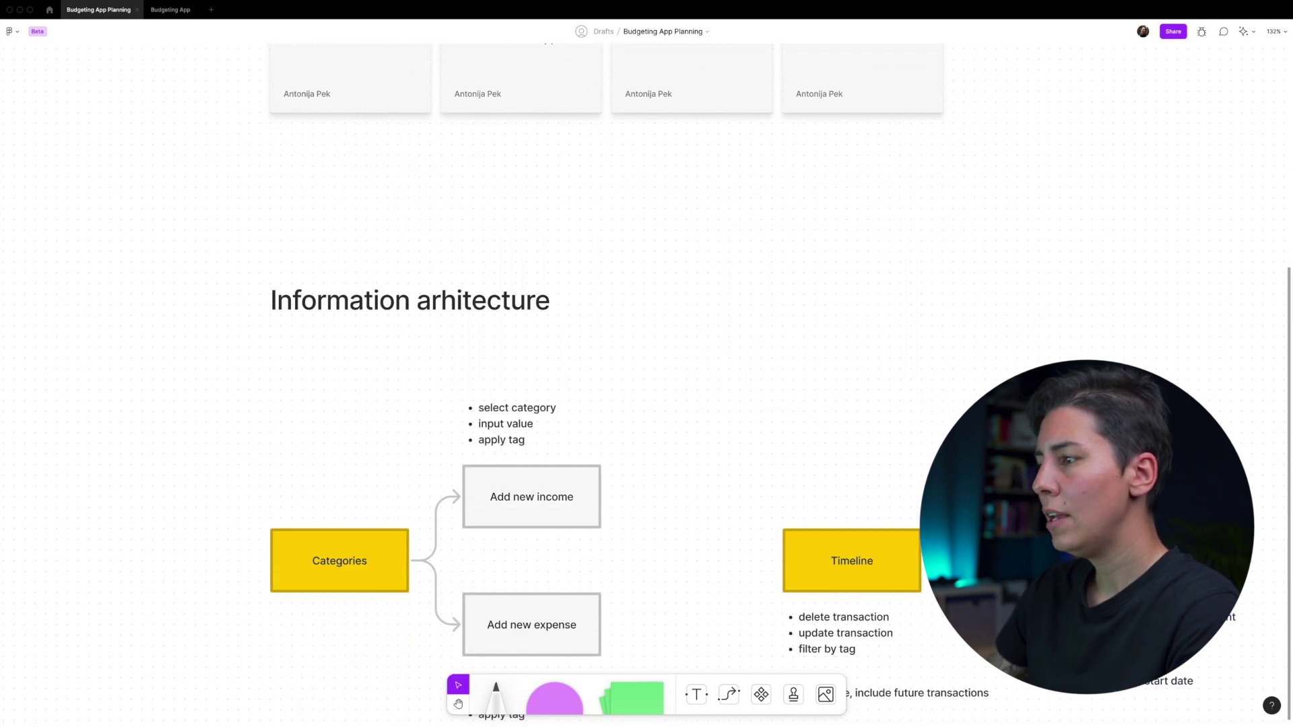
pyautogui.hscroll(3, 646, 377)
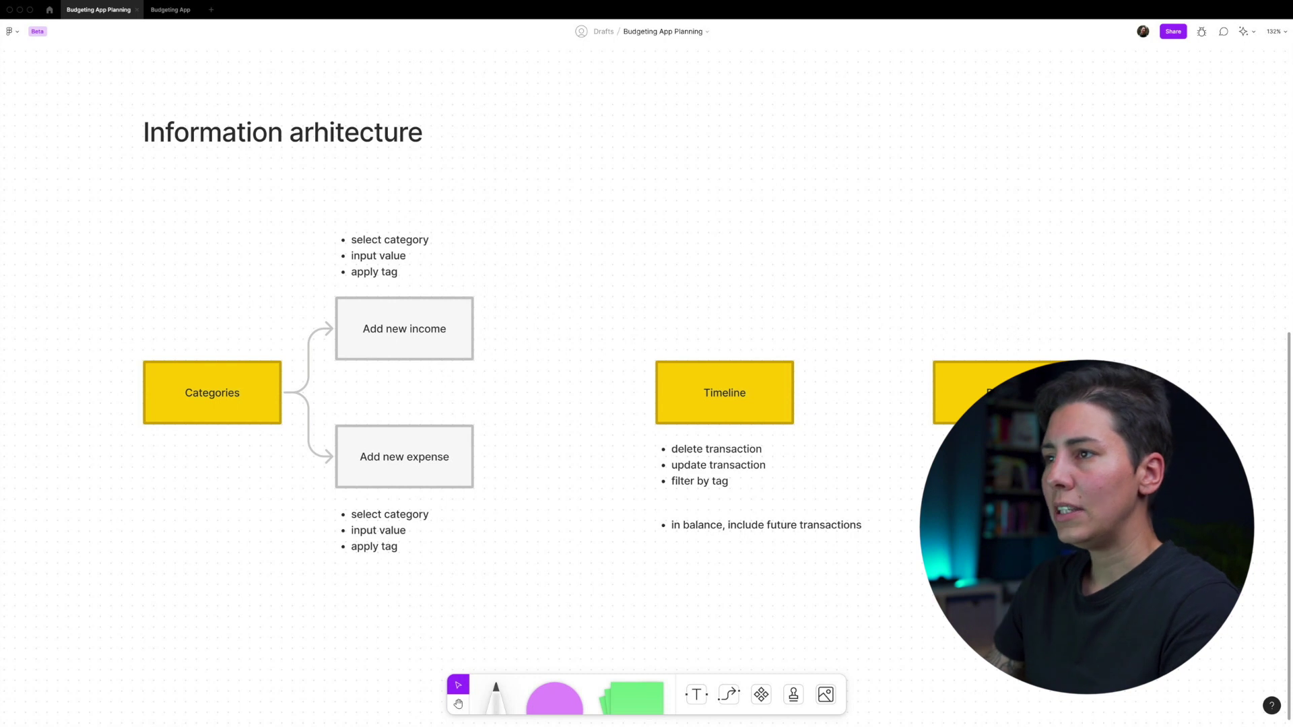
pyautogui.scroll(-1, 647, 404)
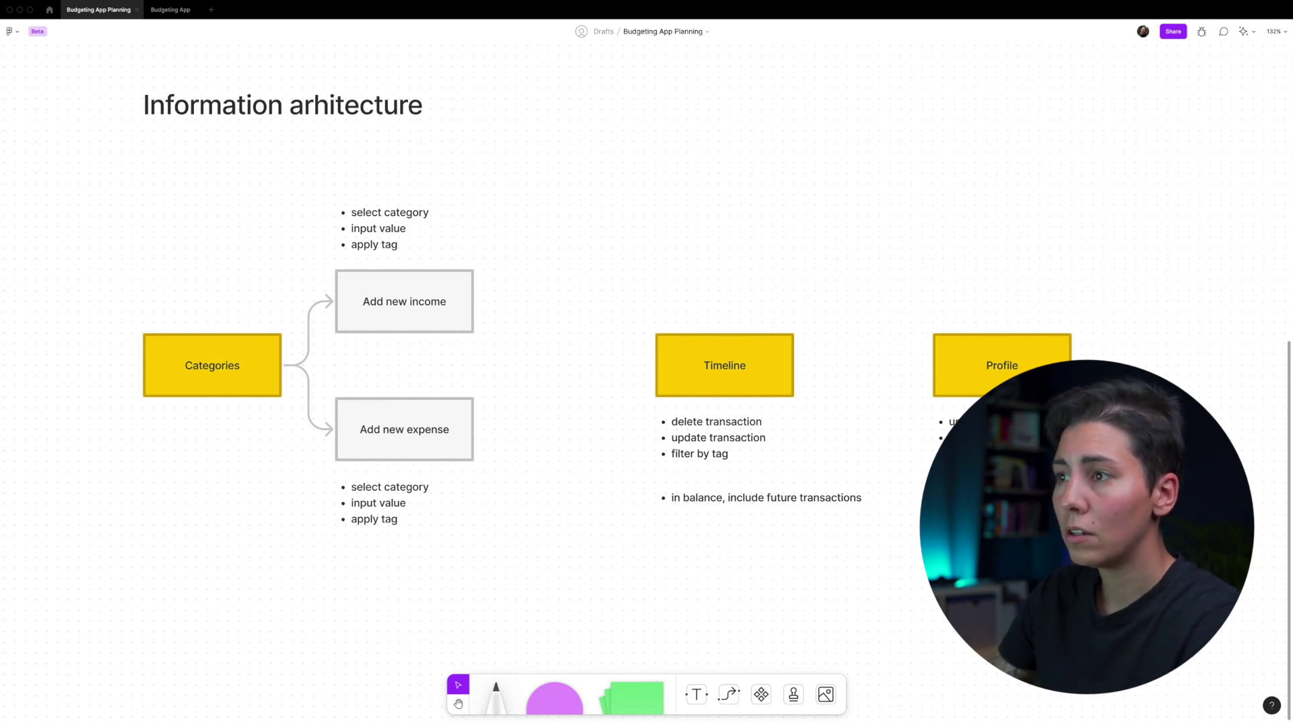
pyautogui.press('Tab')
pyautogui.press('Tab')
pyautogui.press('Tab')
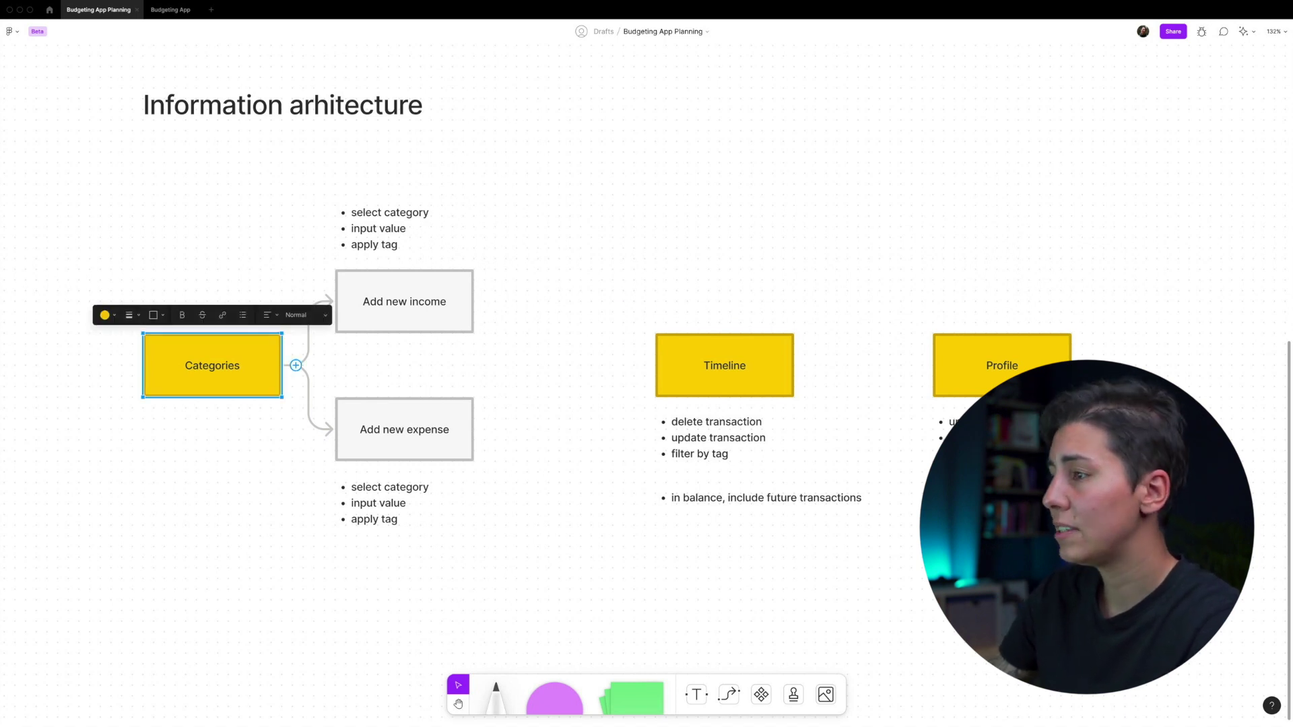
pyautogui.press('Tab')
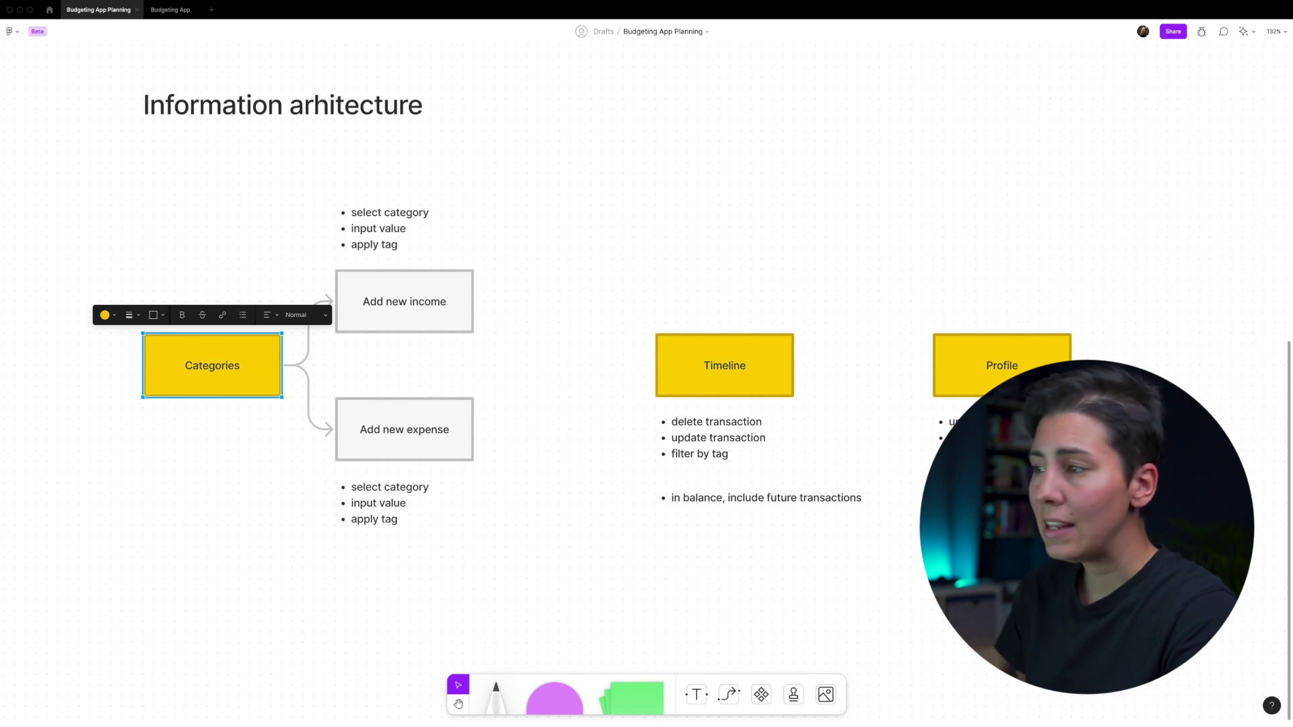
# - Check the Timeline and Profile sections, then switch to the Budgeting App design file
pyautogui.press('Tab')
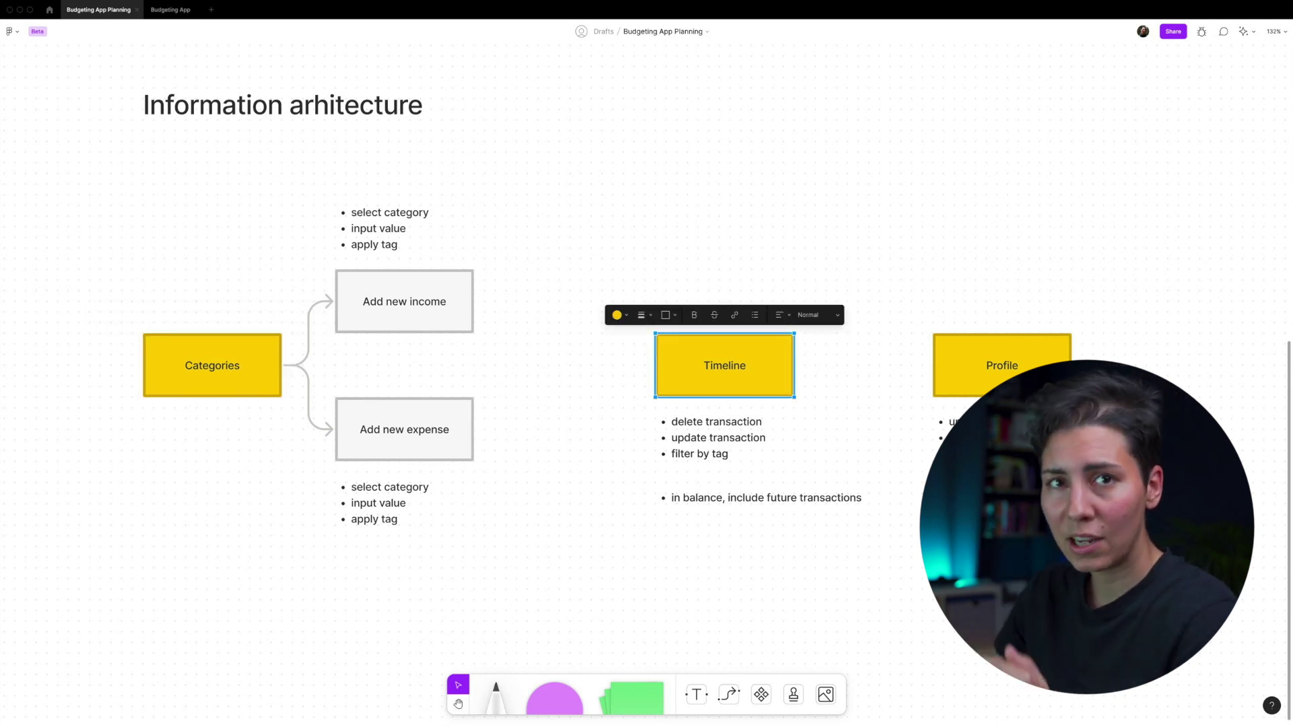
pyautogui.click(1002, 365)
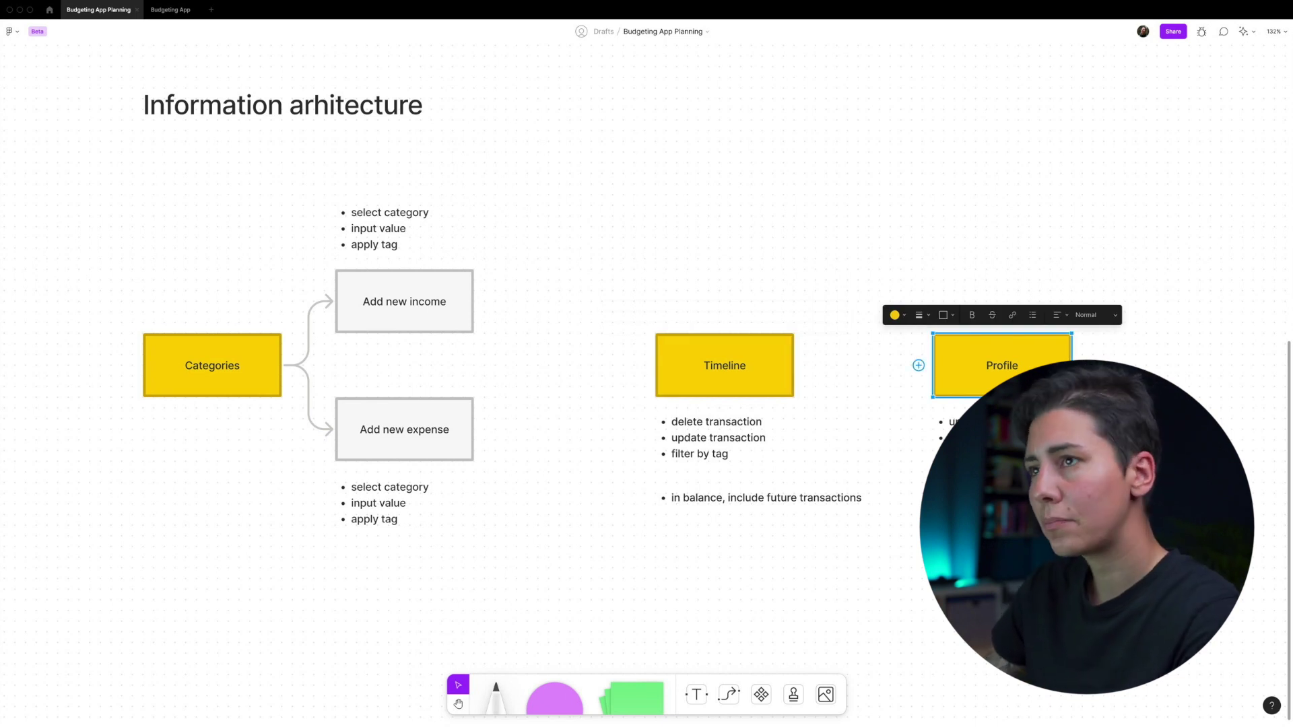
pyautogui.click(171, 9)
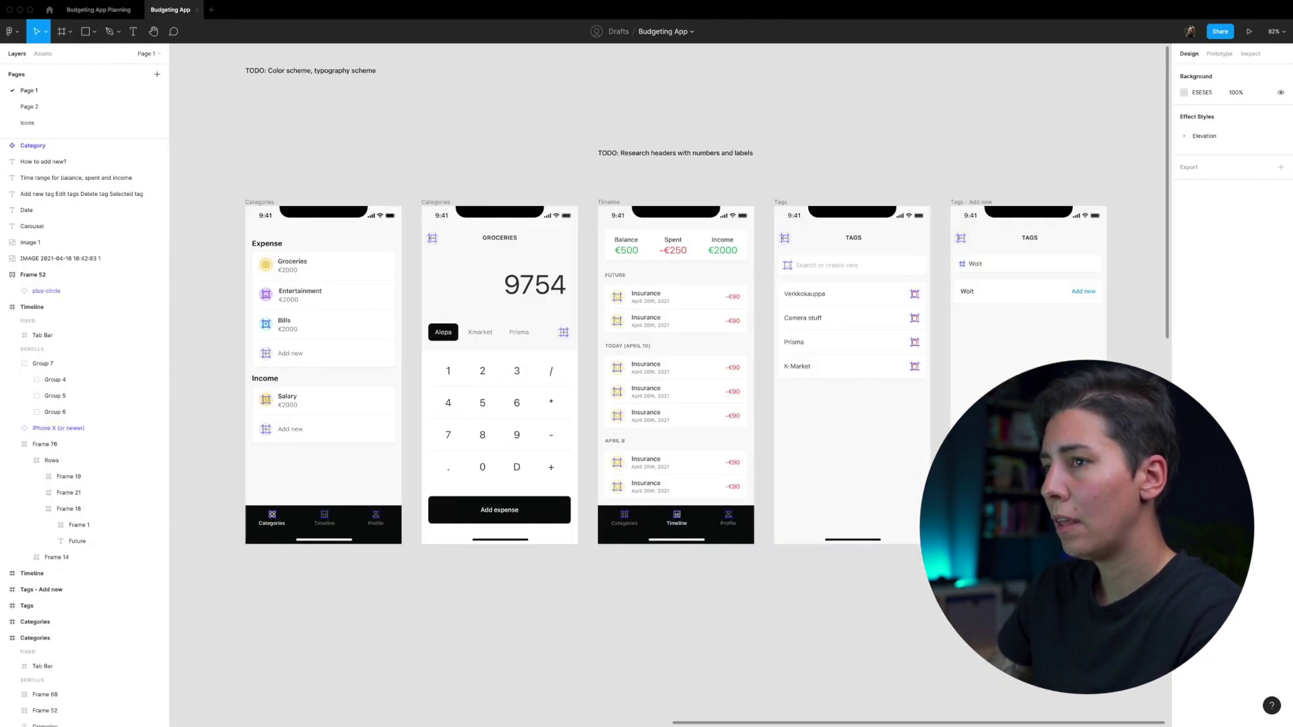
# - Hide the interface panels and zoom out to show every frame on the canvas
pyautogui.hscroll(-2, 646, 697)
pyautogui.press('super+slash')
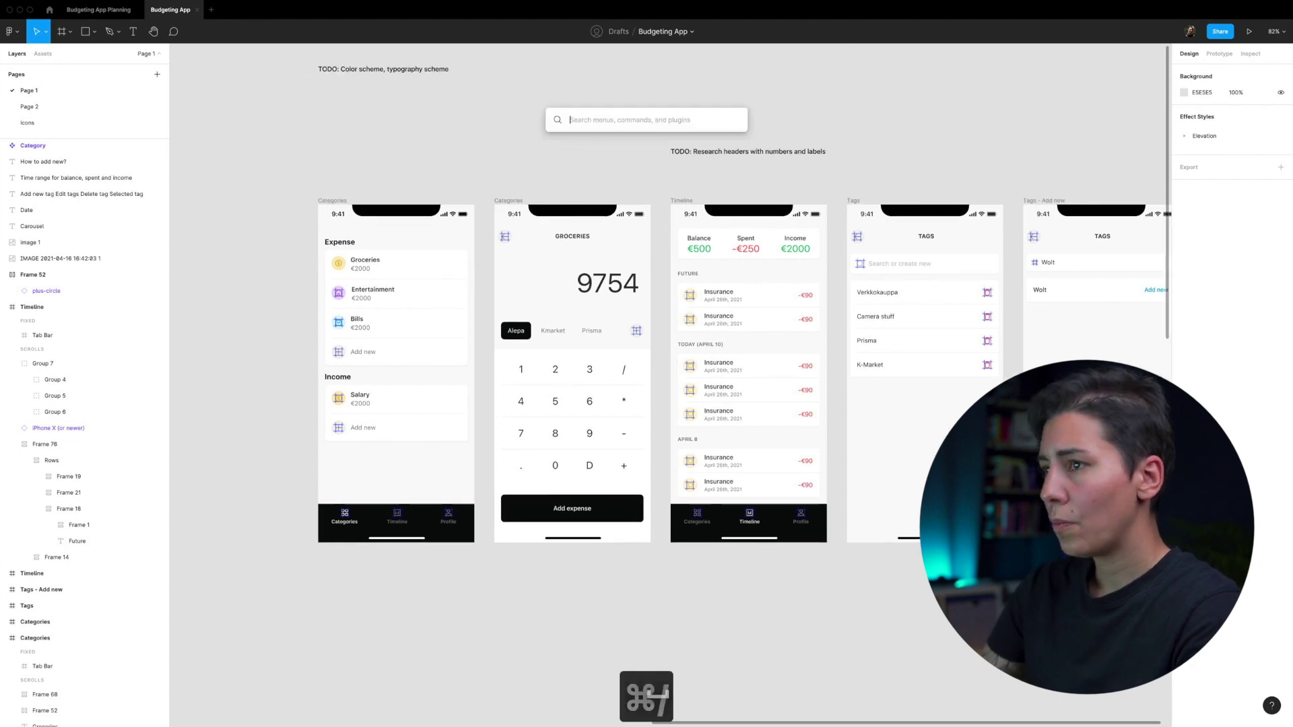
pyautogui.press('Escape')
pyautogui.press('super+backslash')
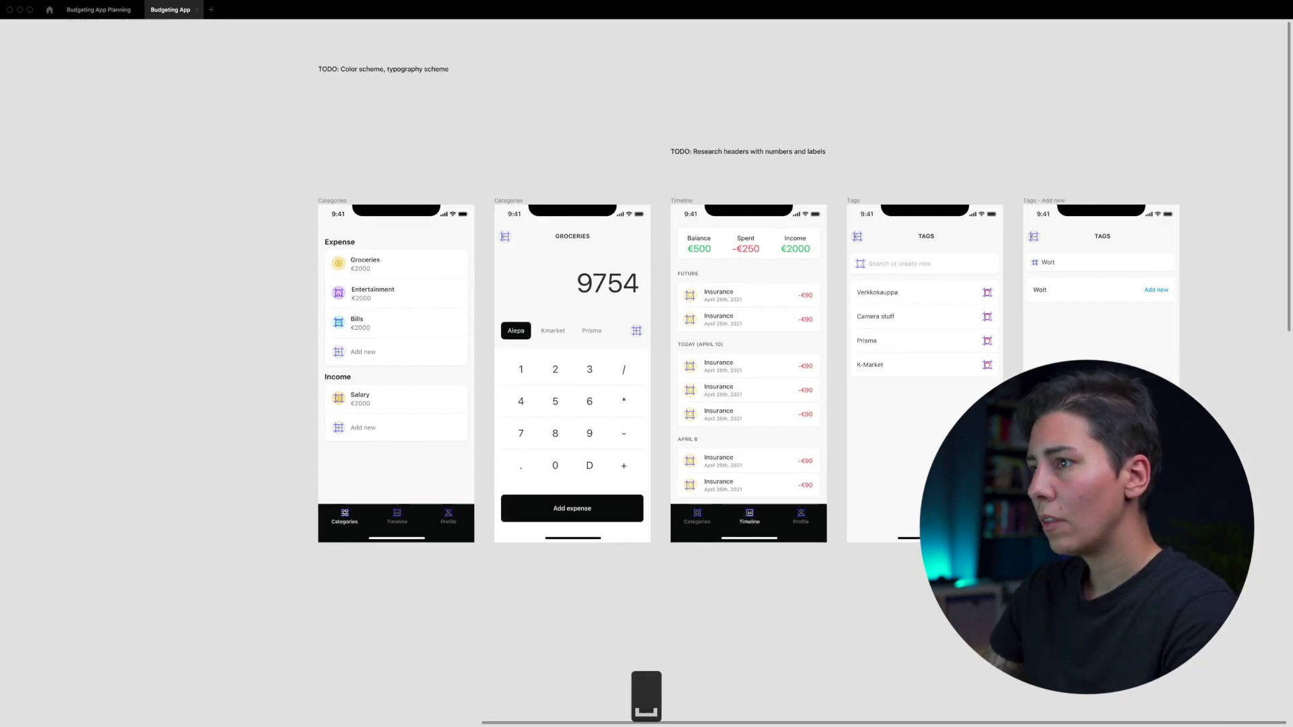
pyautogui.press('-')
pyautogui.press('-')
pyautogui.press('-')
pyautogui.press('-')
pyautogui.press('-')
pyautogui.press('-')
# - Zoom back in and select the four dark-theme mockup frames with their notes
pyautogui.press('+')
pyautogui.press('+')
pyautogui.press('+')
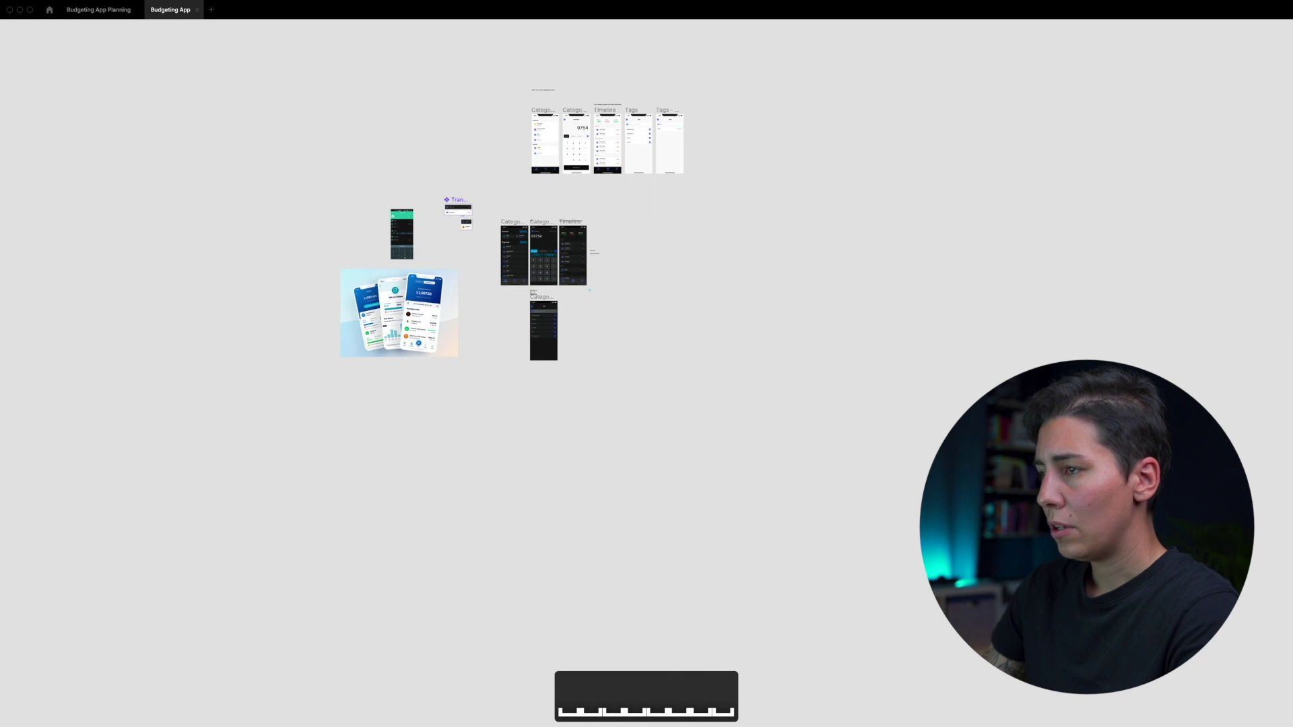
pyautogui.click(329, 446)
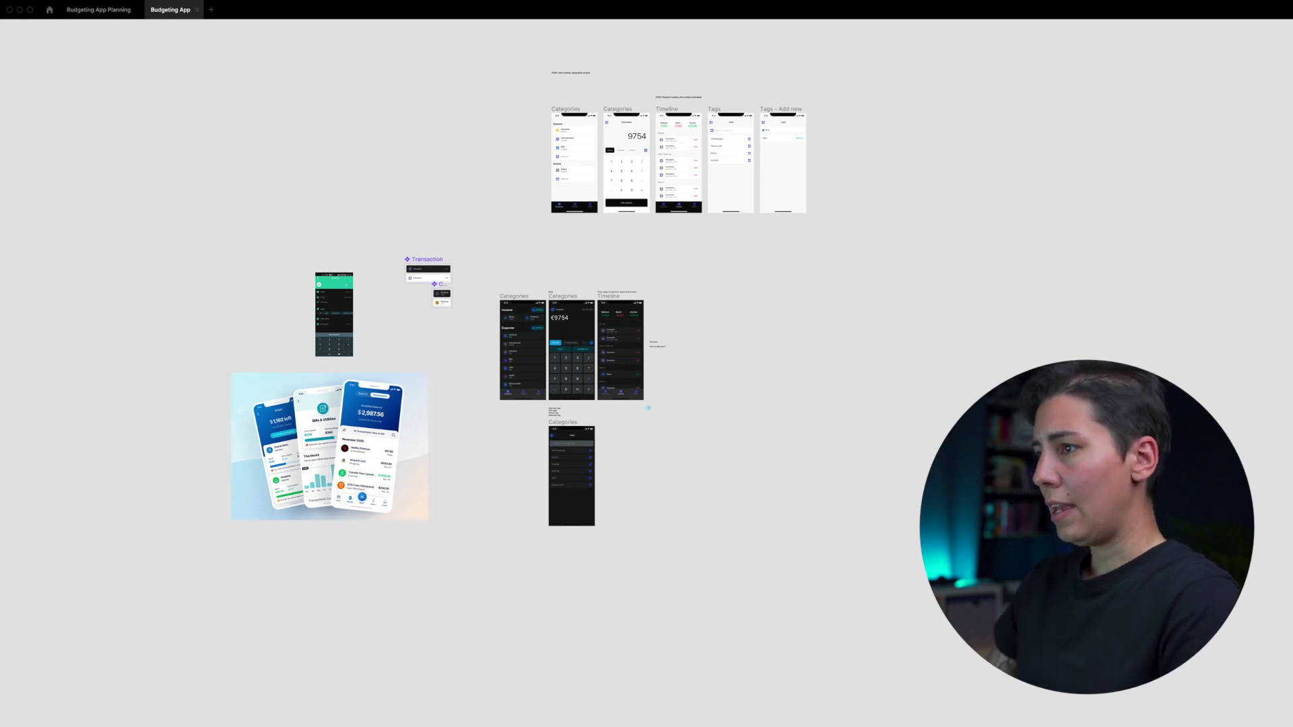
pyautogui.moveTo(487, 272); pyautogui.dragTo(702, 551)
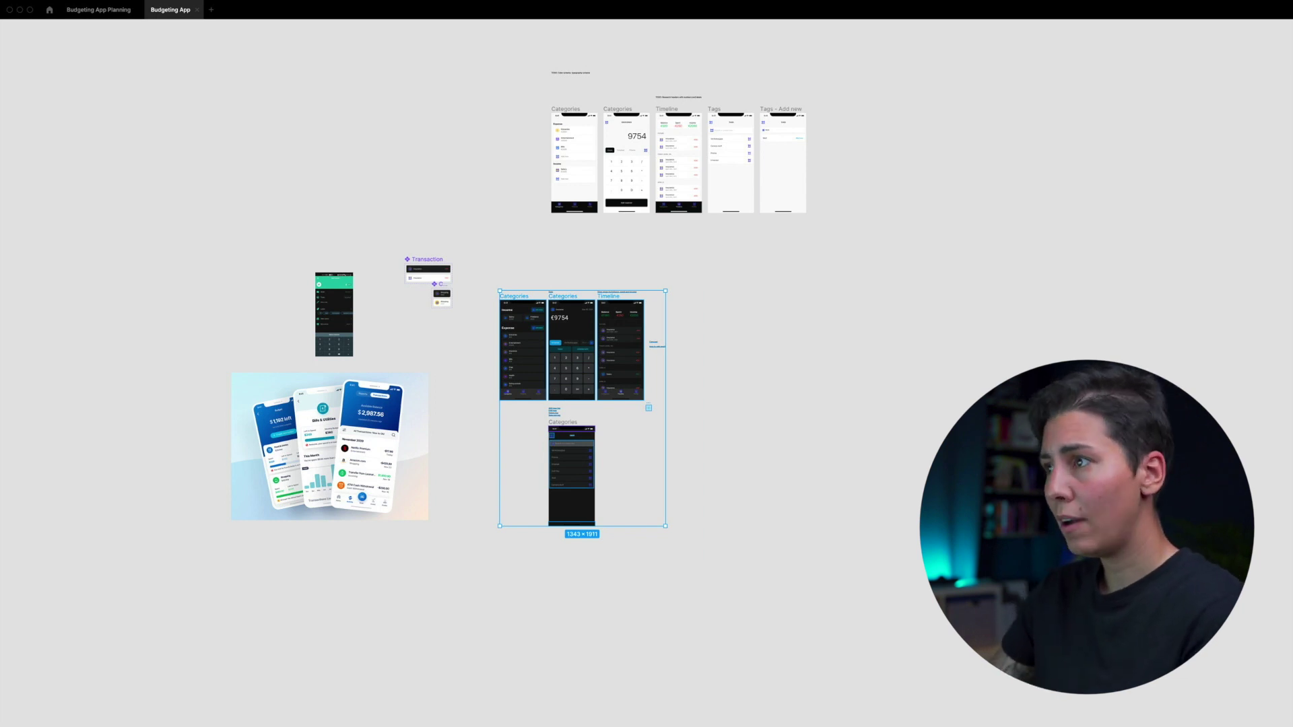
pyautogui.scroll(10, 678, 161)
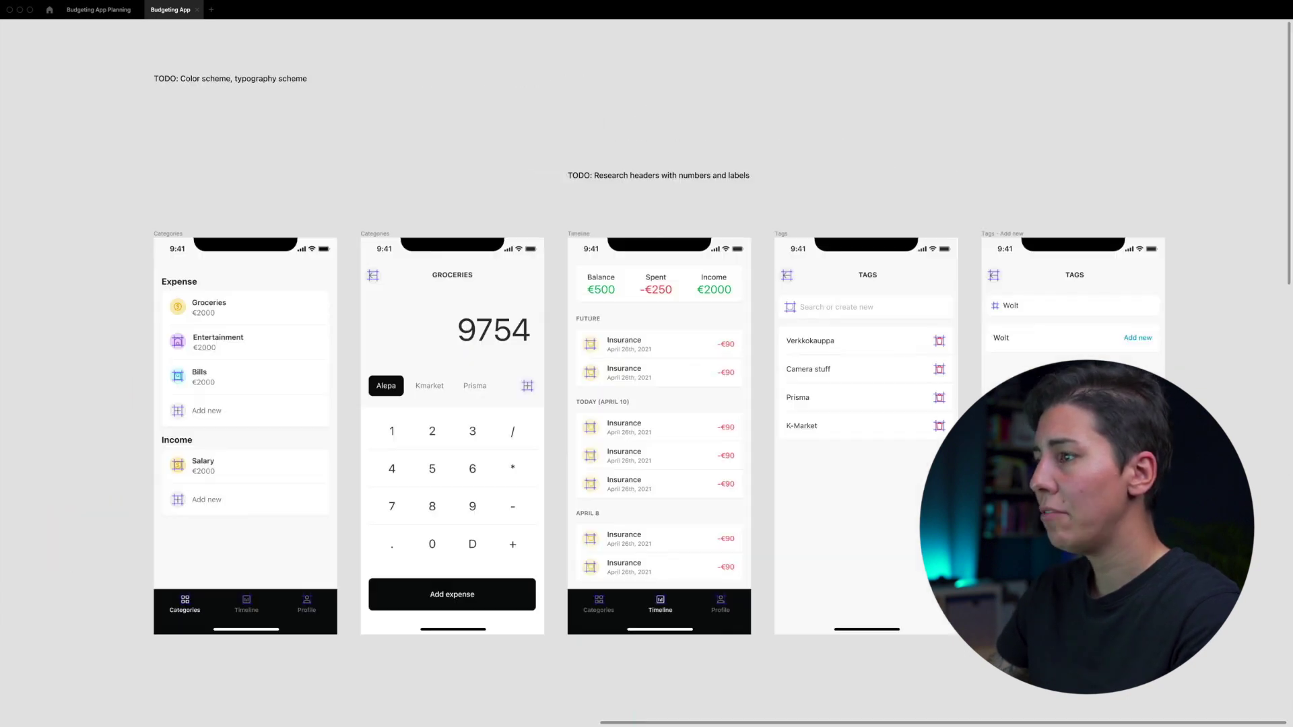
pyautogui.scroll(-2, 646, 404)
pyautogui.click(376, 290)
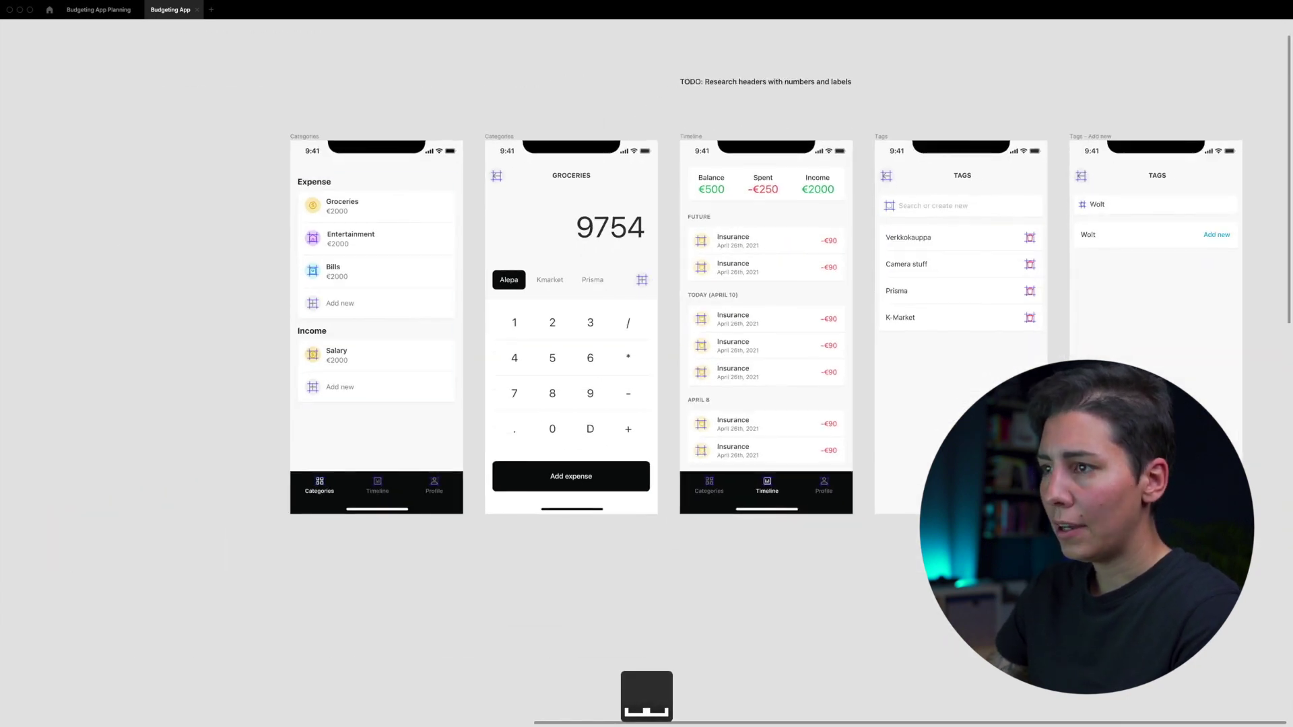
pyautogui.click(379, 254)
pyautogui.click(313, 238)
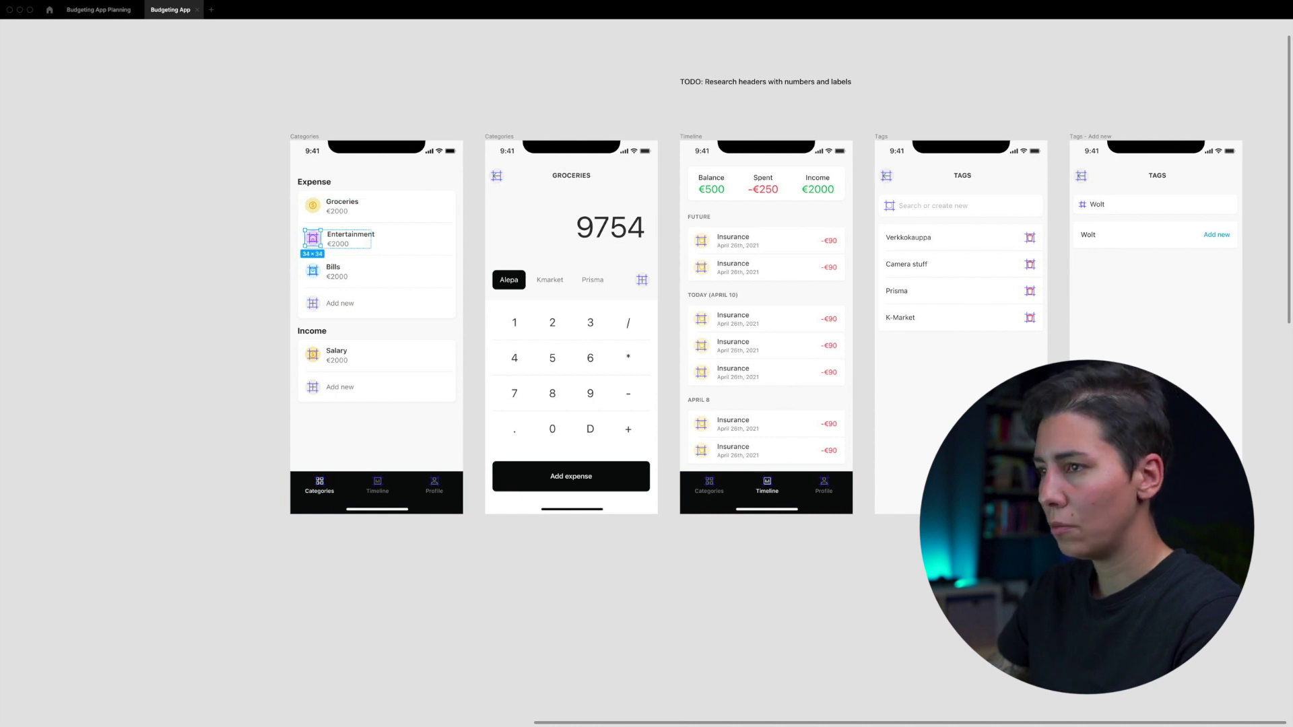
pyautogui.click(312, 238)
pyautogui.scroll(5, 310, 237)
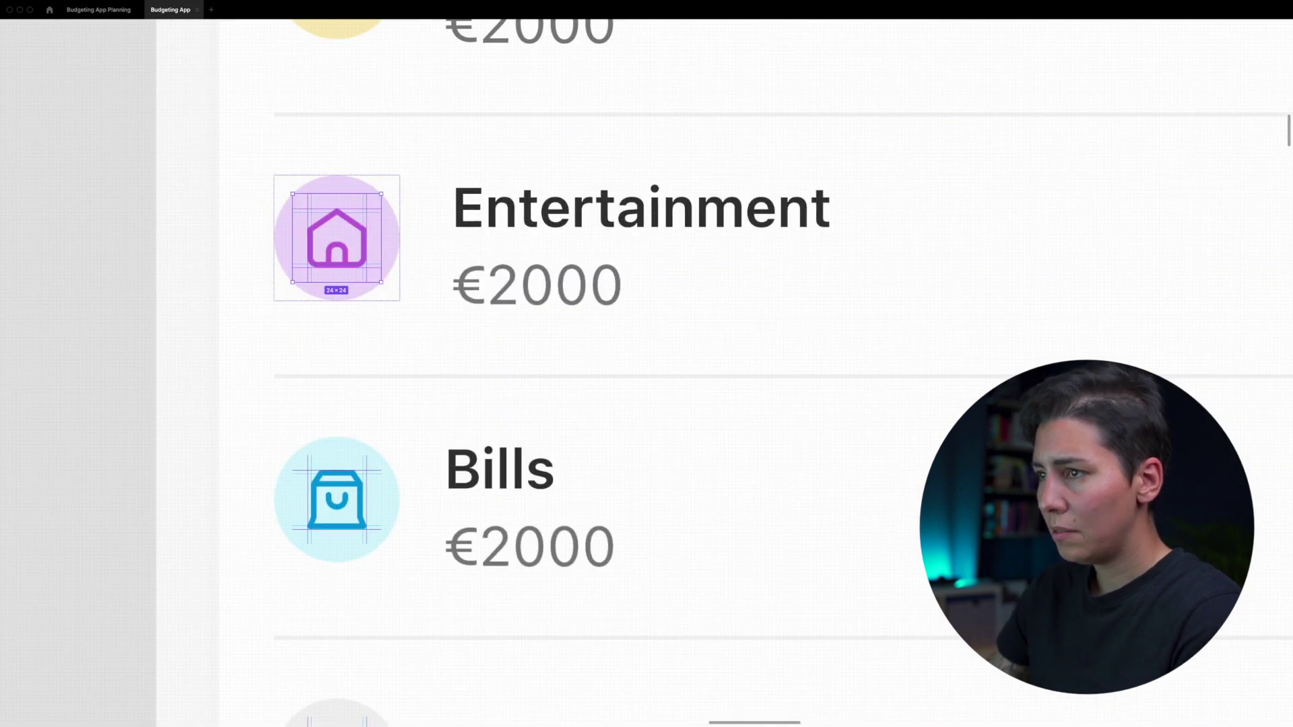
pyautogui.scroll(-10, 323, 235)
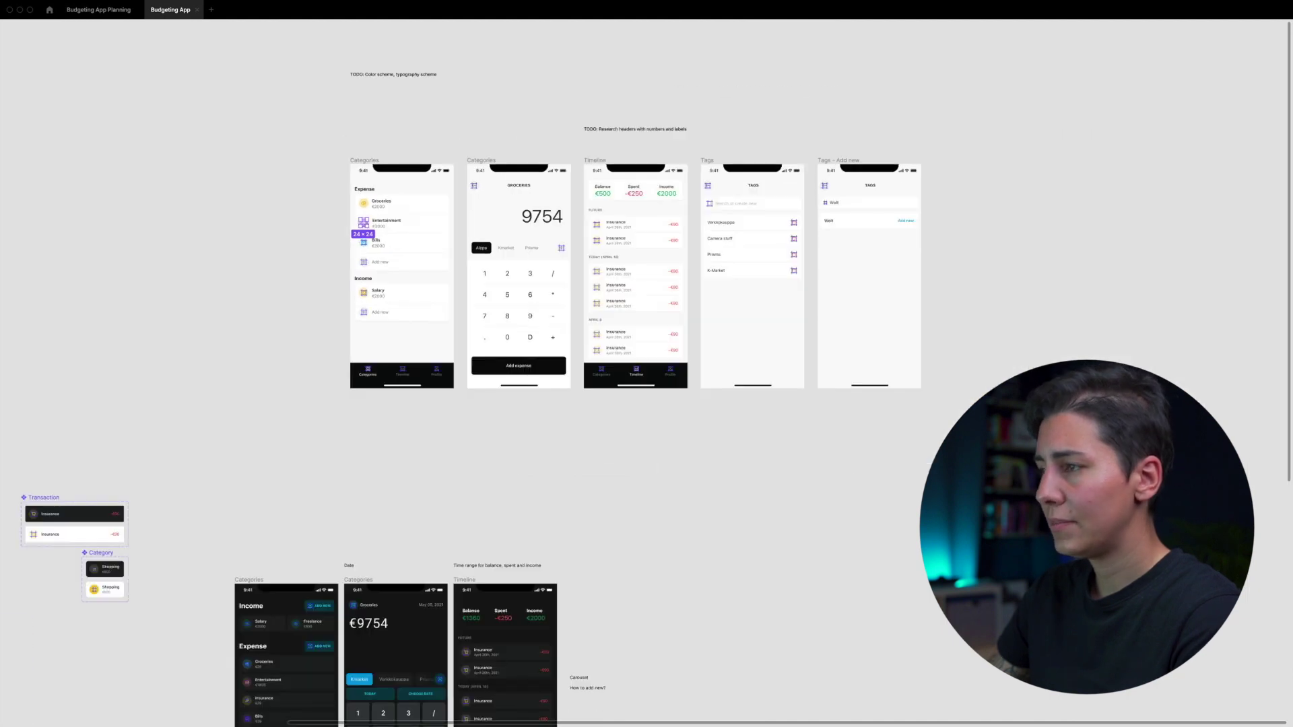
pyautogui.scroll(3, 495, 111)
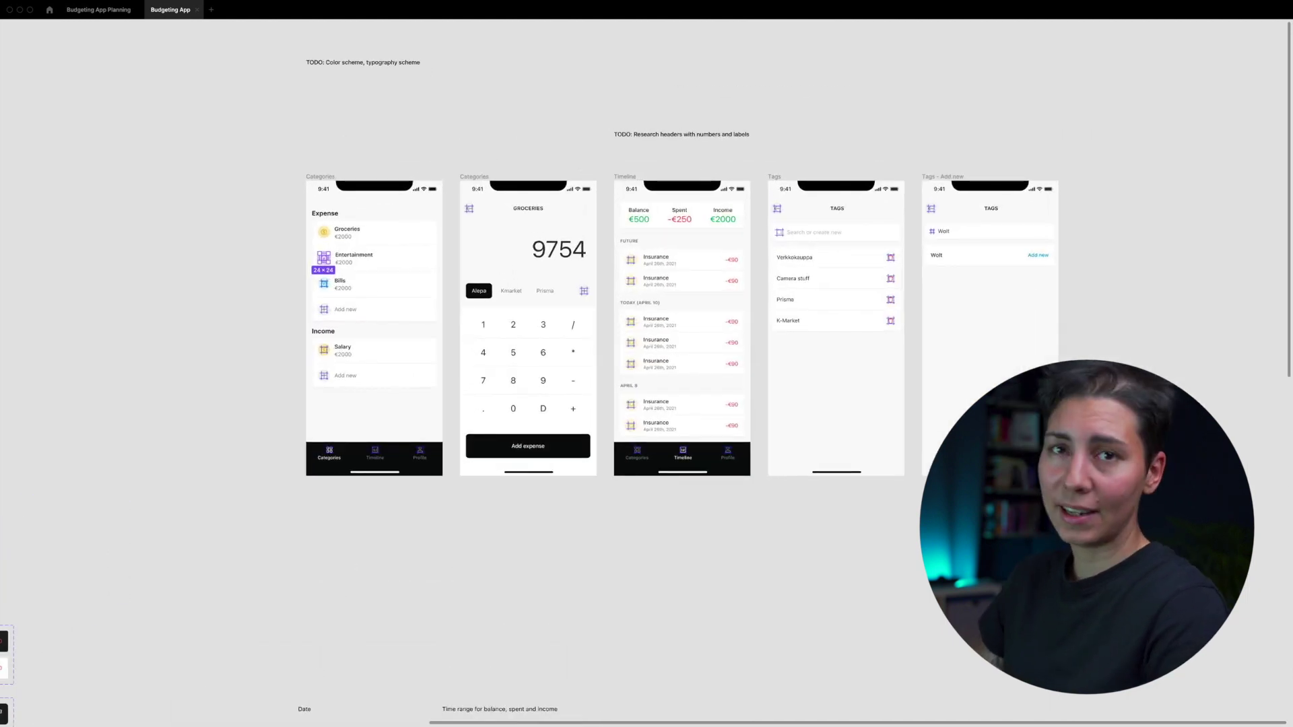
pyautogui.hscroll(2, 593, 390)
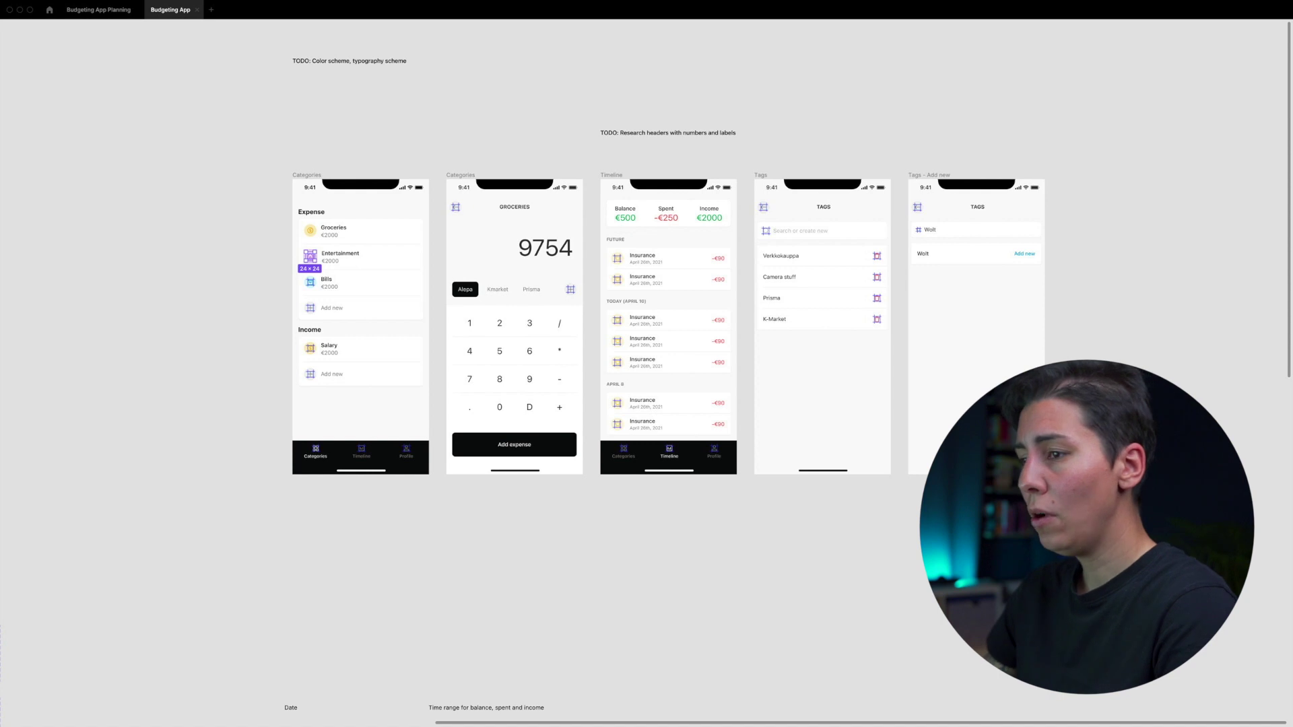
pyautogui.click(361, 451)
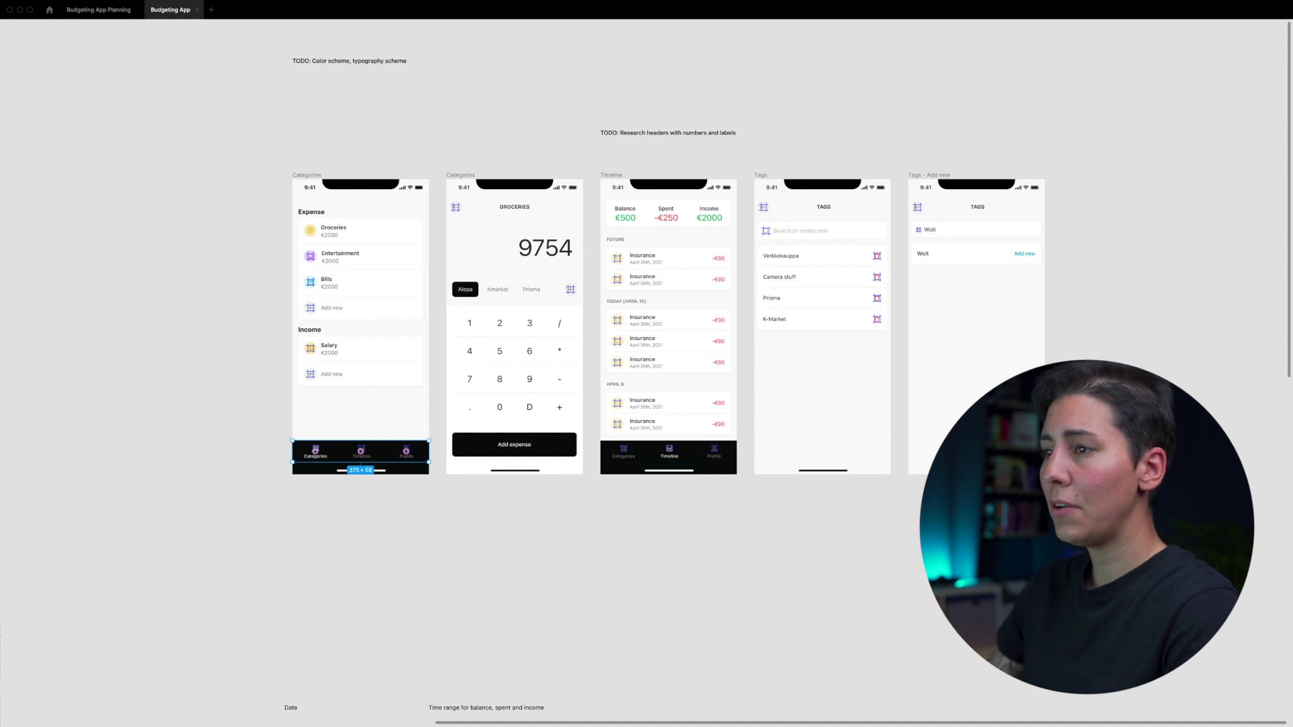
pyautogui.press('Escape')
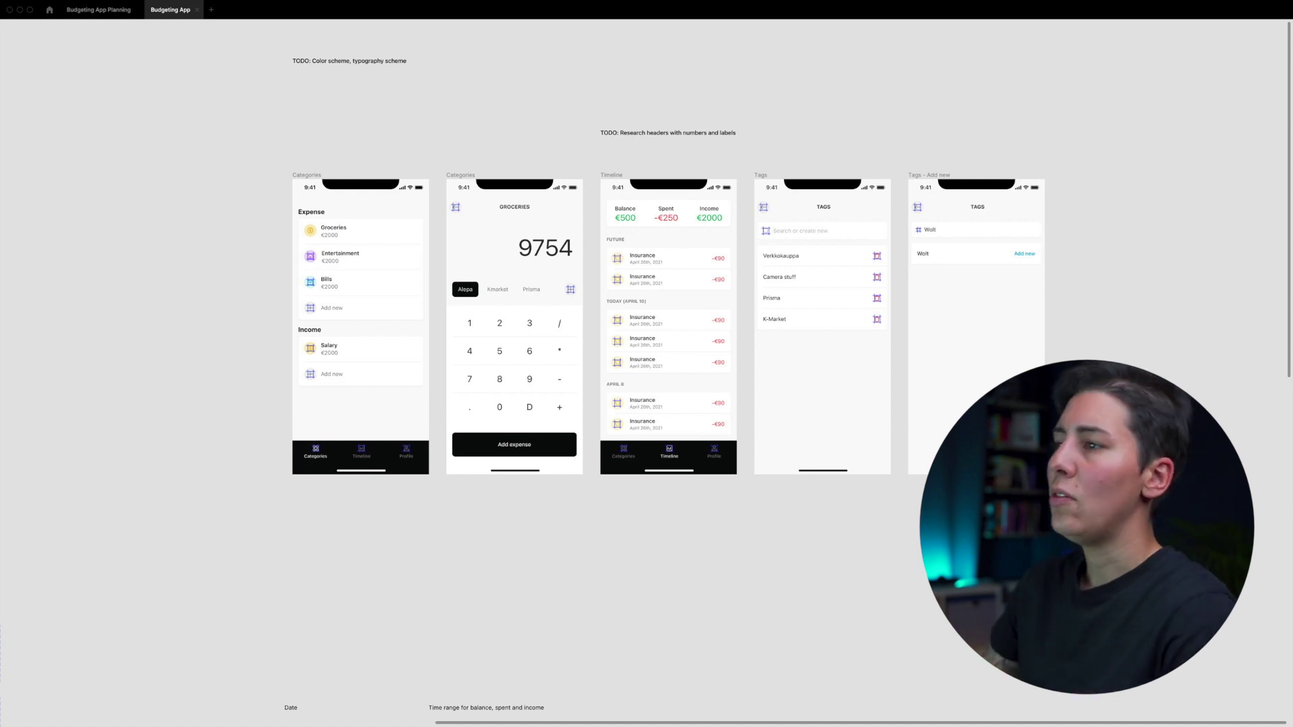
pyautogui.scroll(5, 483, 259)
pyautogui.scroll(-4, 565, 125)
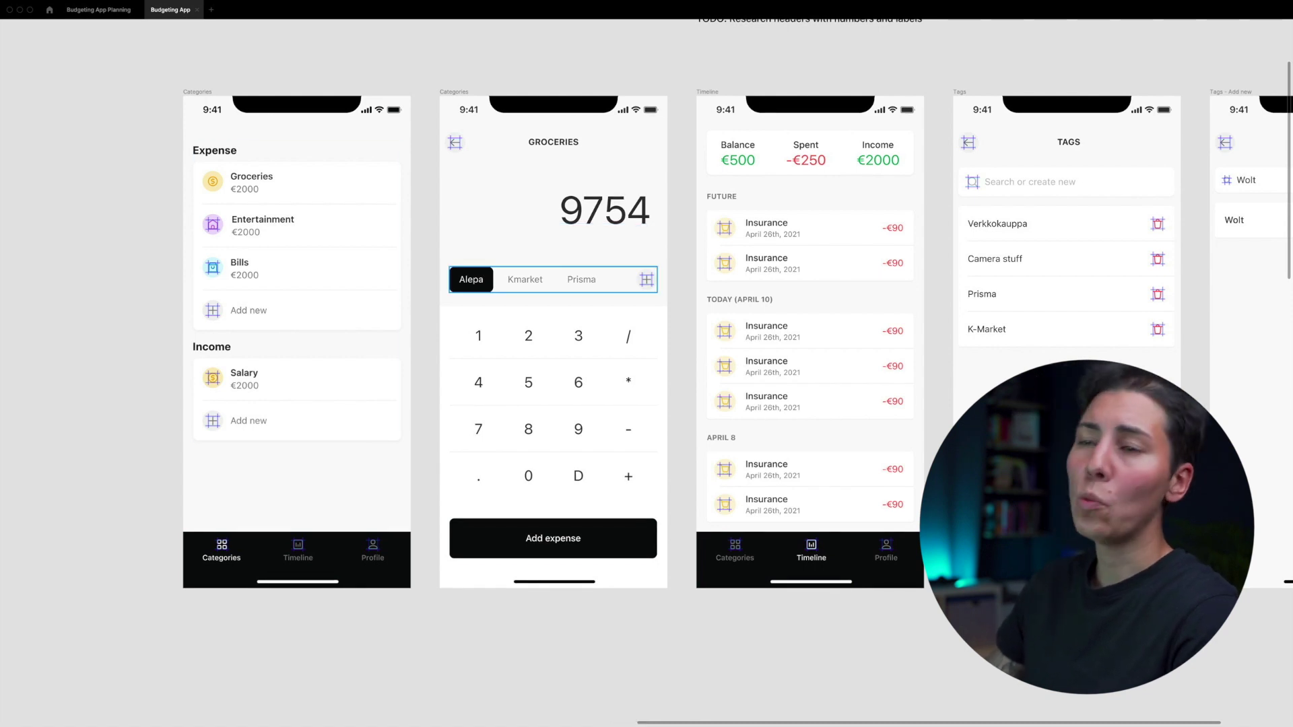
pyautogui.hscroll(5, 553, 280)
pyautogui.hscroll(4, 553, 279)
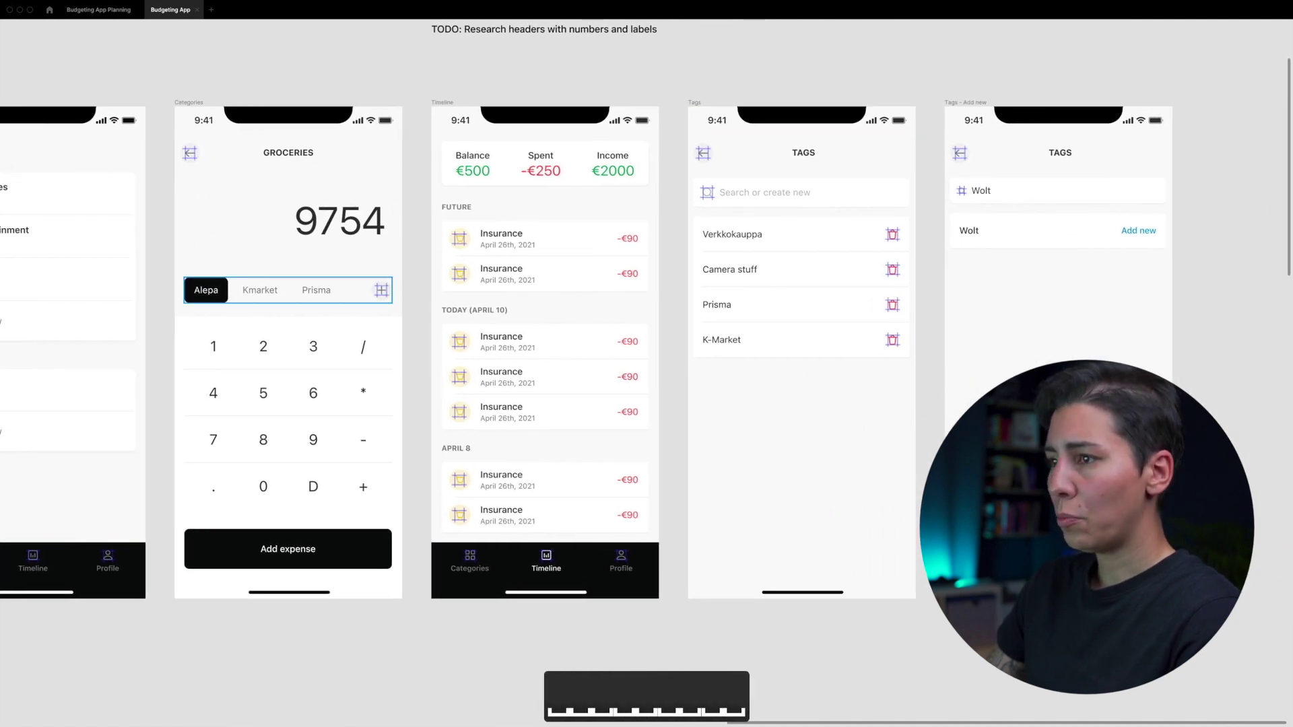
pyautogui.click(695, 103)
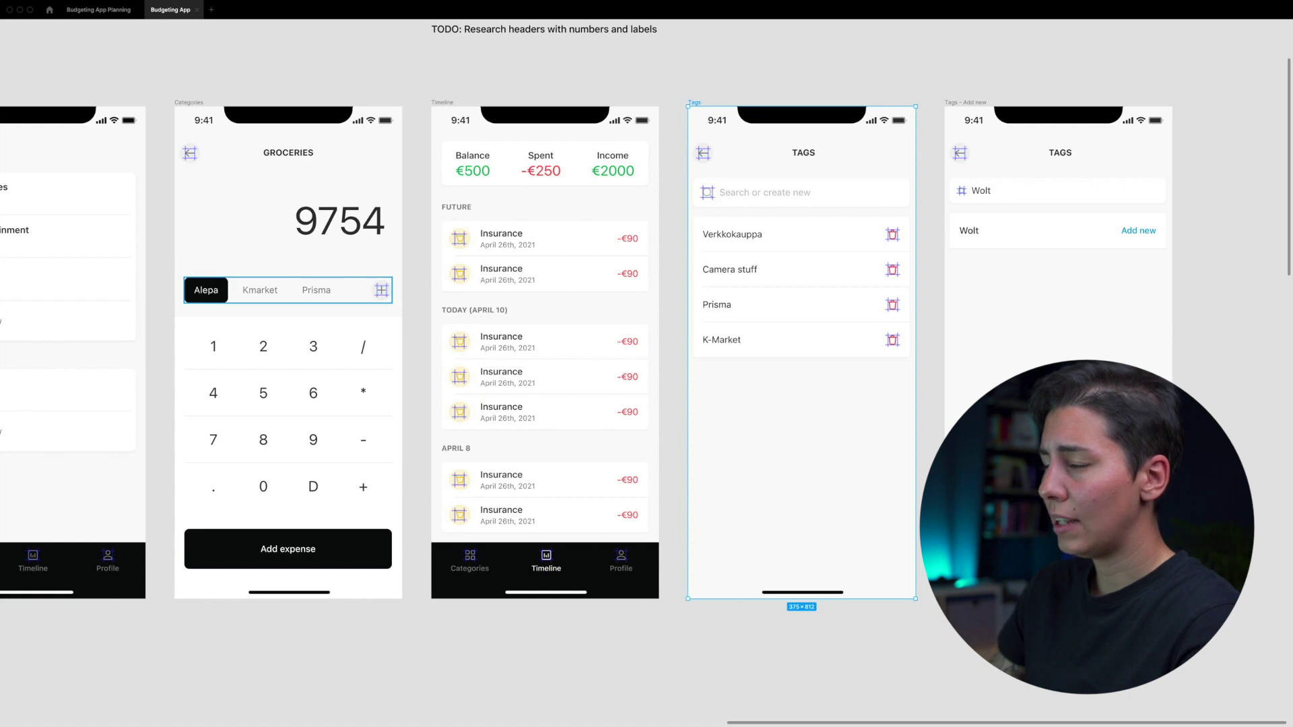
pyautogui.hscroll(-5, 646, 337)
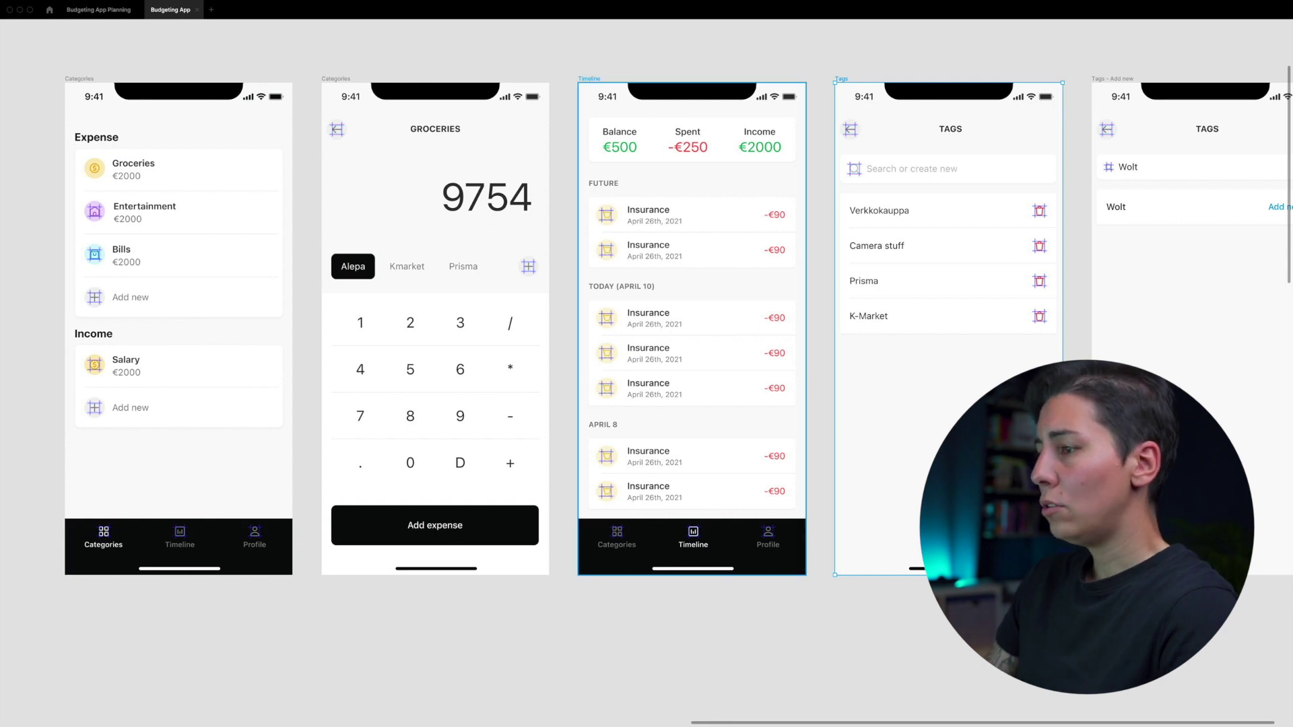
pyautogui.click(589, 78)
pyautogui.hscroll(4, 646, 330)
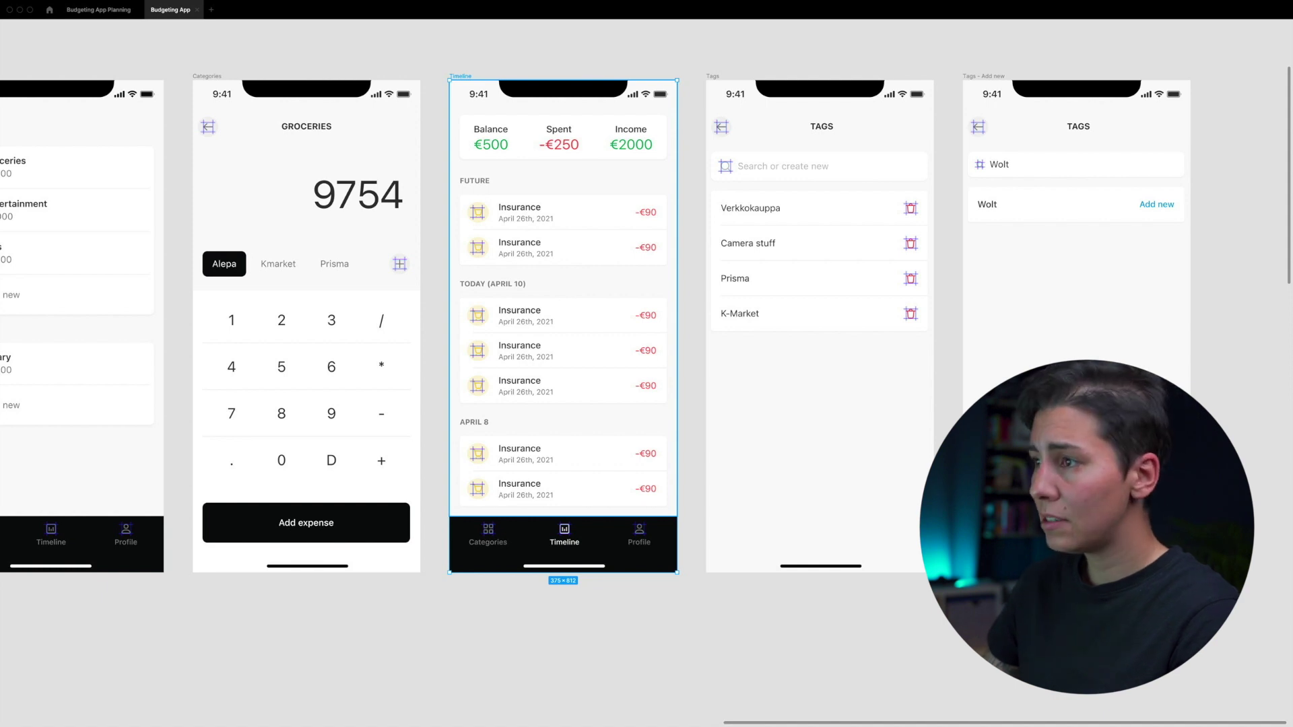
pyautogui.click(207, 76)
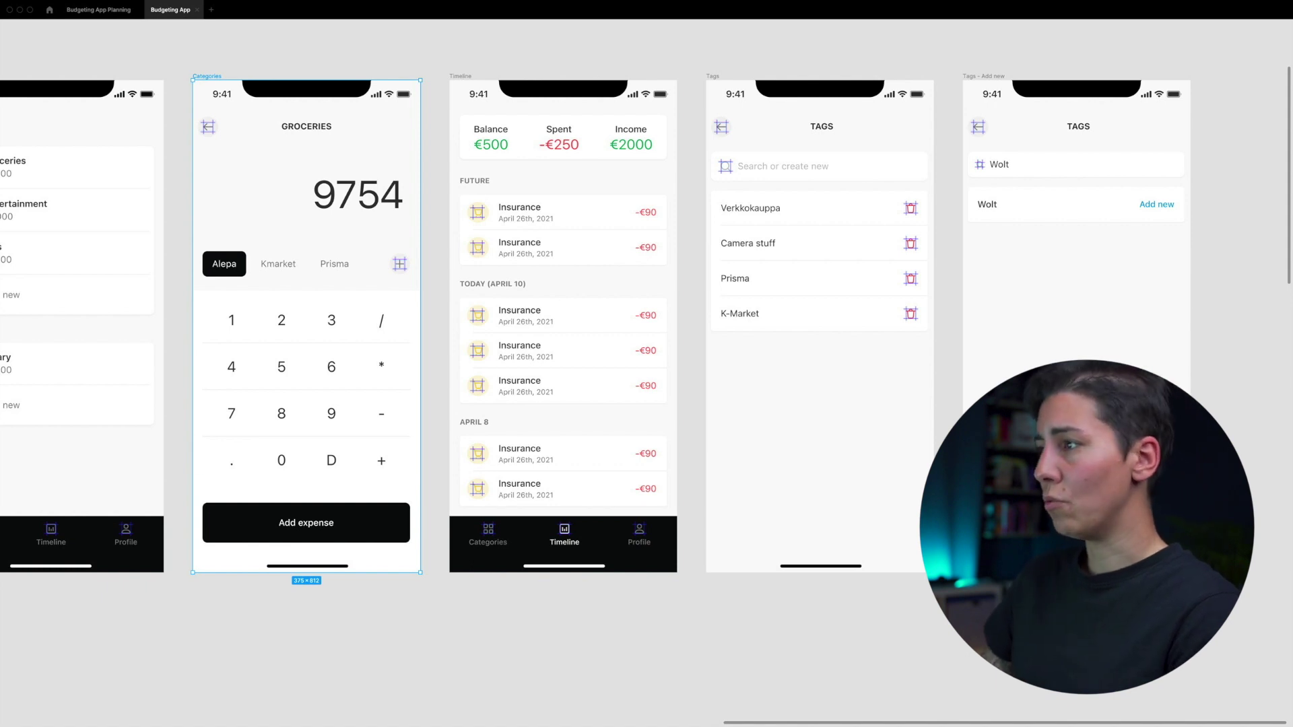
pyautogui.scroll(-5, 646, 364)
pyautogui.hscroll(-5, 646, 364)
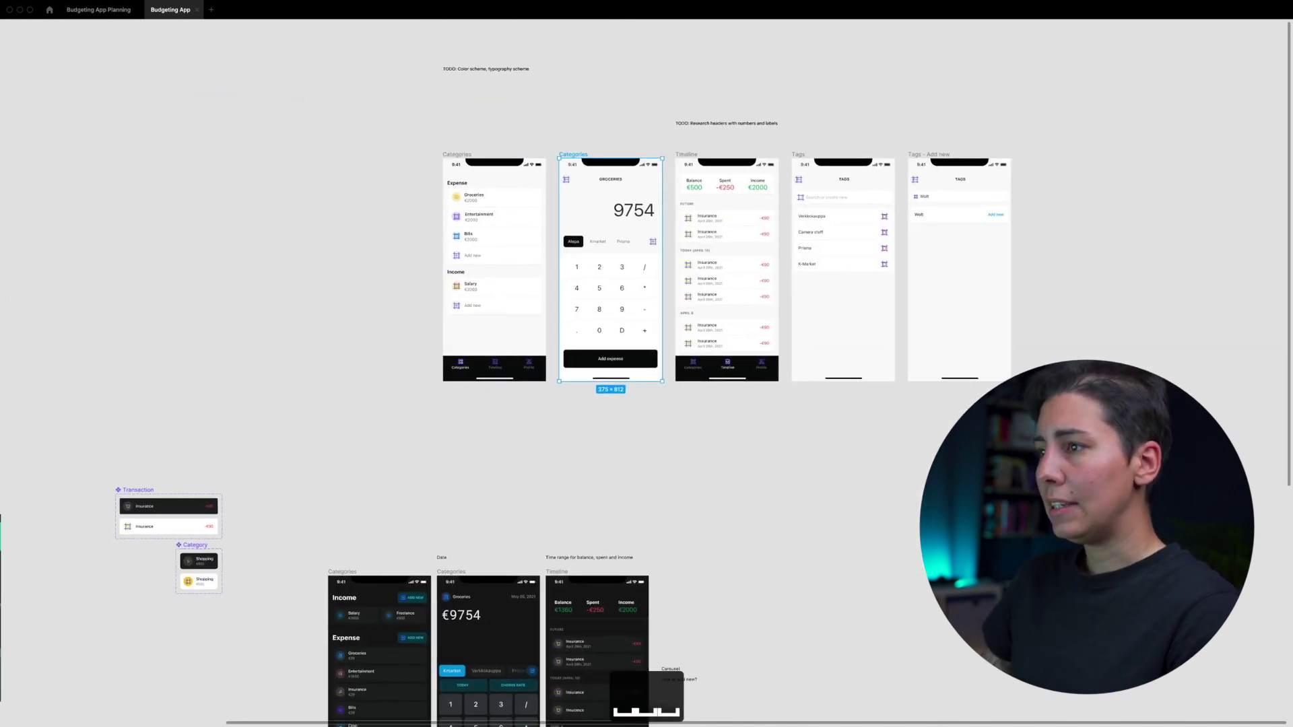
pyautogui.press('Escape')
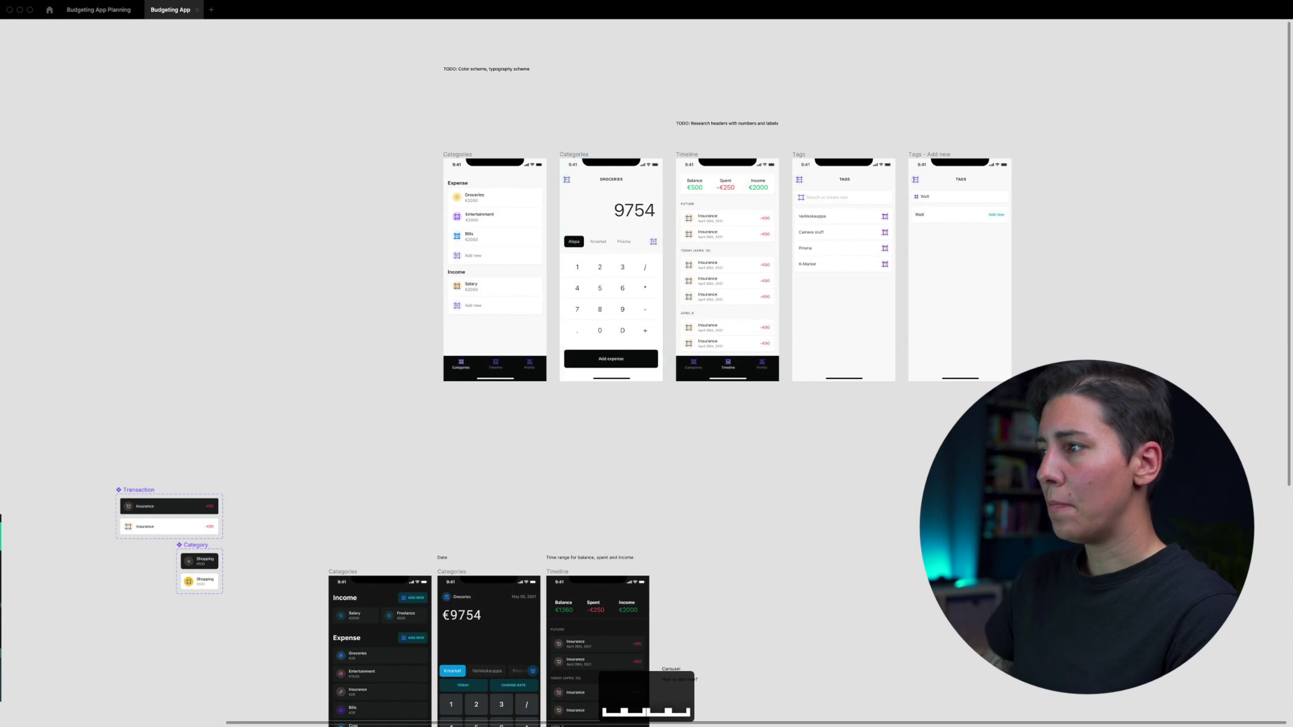
pyautogui.scroll(2, 985, 81)
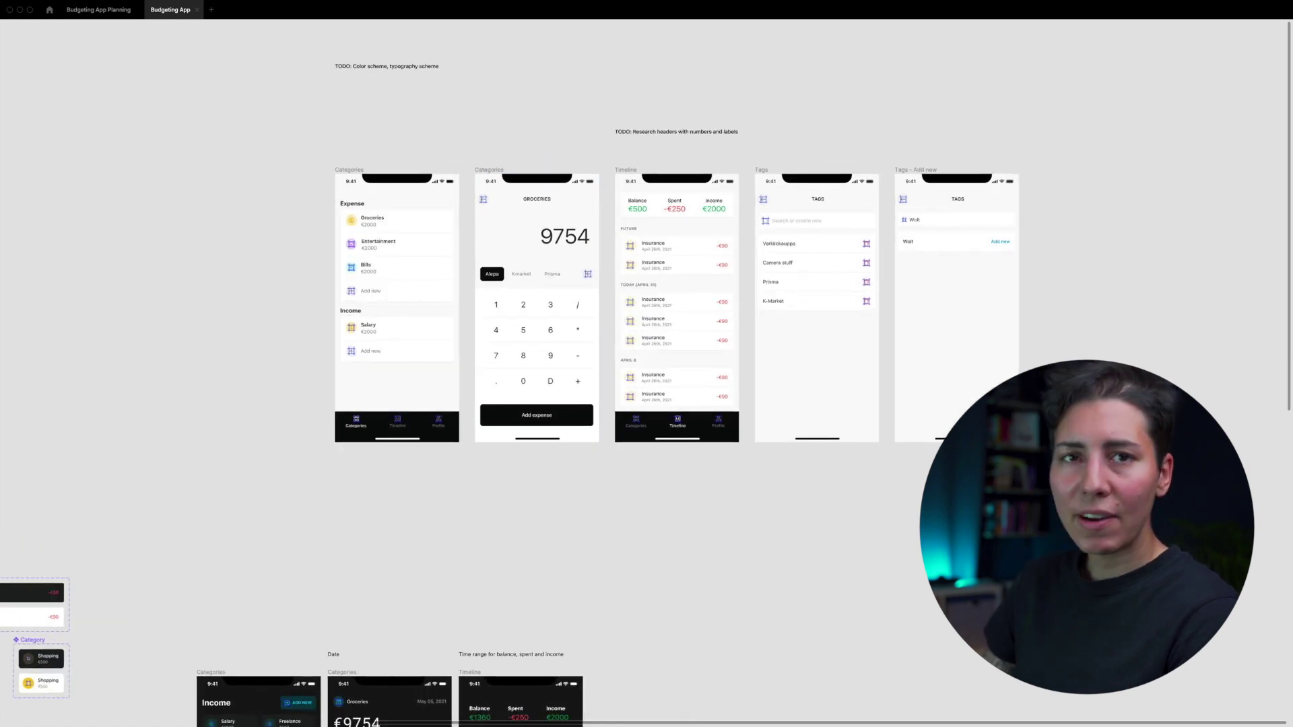